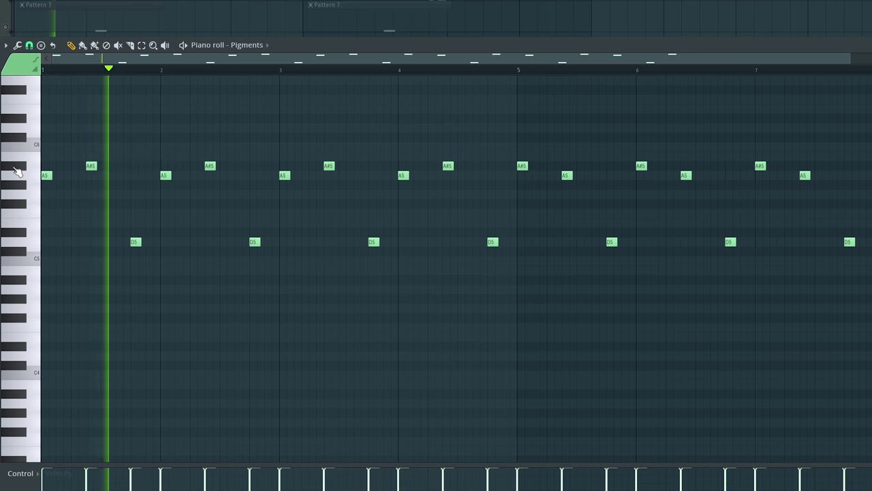
Step: Select all seven A#5 notes in the Pigments piano roll at once
double_click(14, 169)
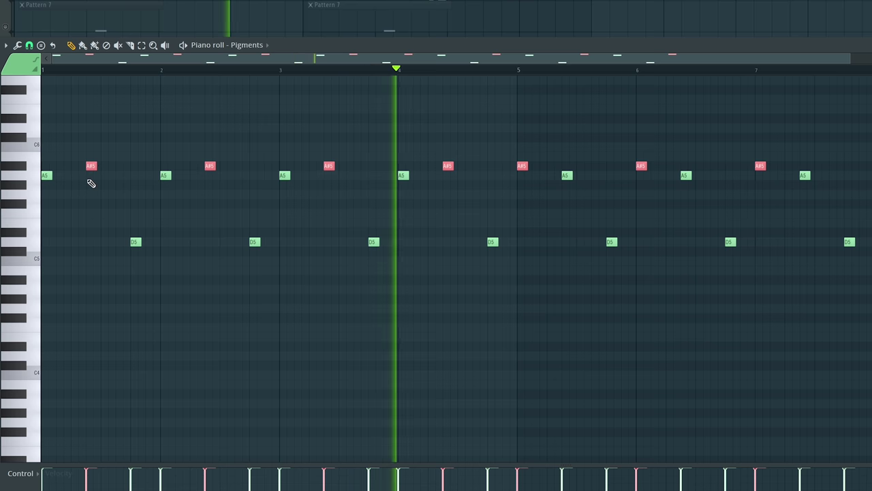
key("shift+Up")
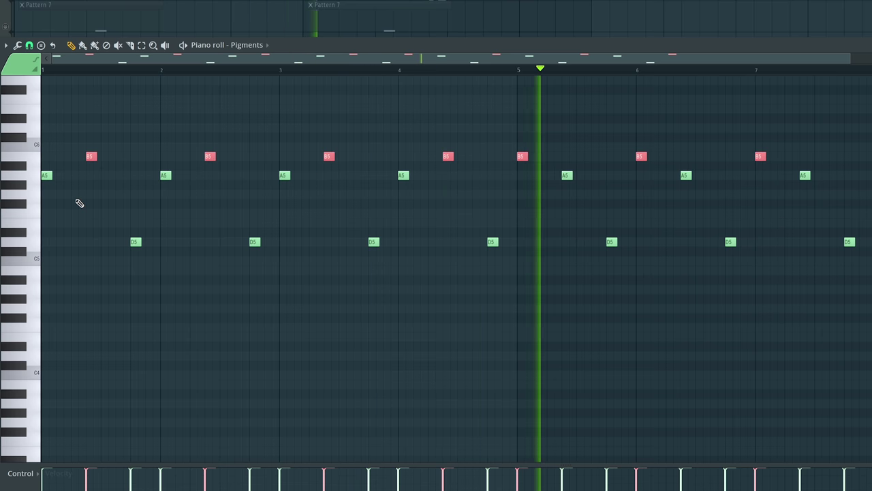
key("shift+Up")
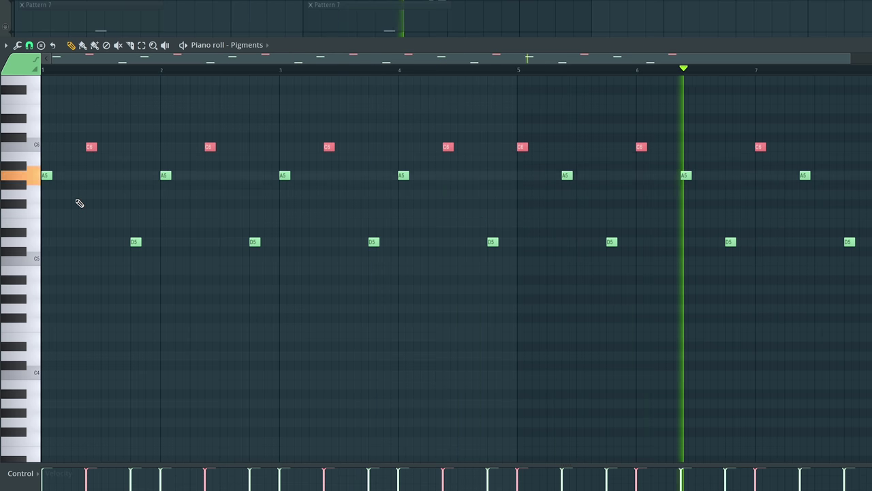
key("shift+Up")
key("shift+Up")
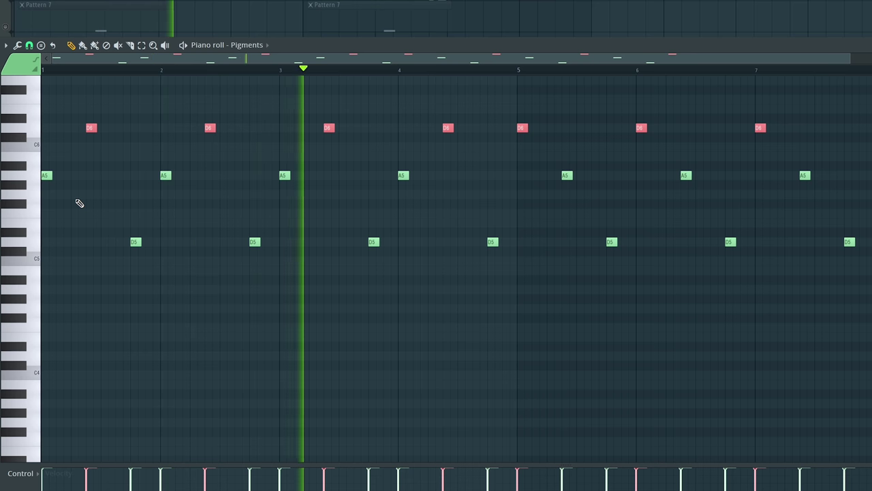
key("shift+Down")
key("shift+Down")
key("shift+Down")
key("shift+Down")
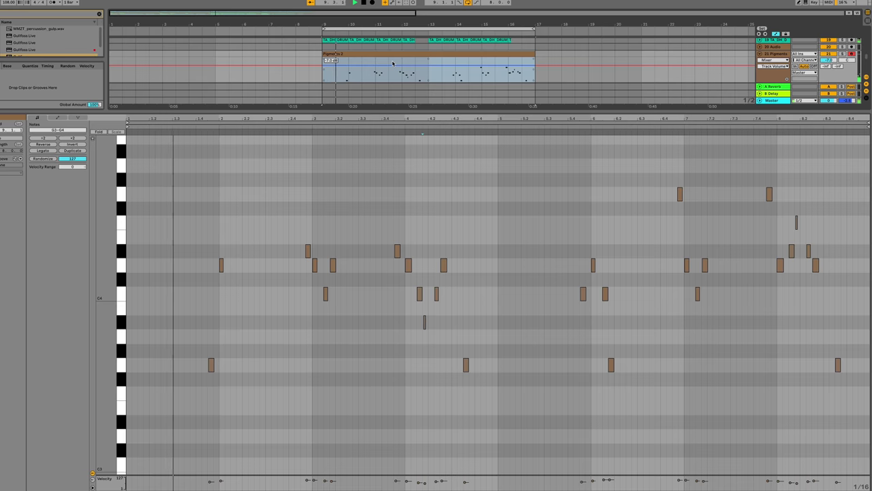
Step: Close the note editor to show the whole arrangement, then bring up the Pigments synth window
key("shift+Tab")
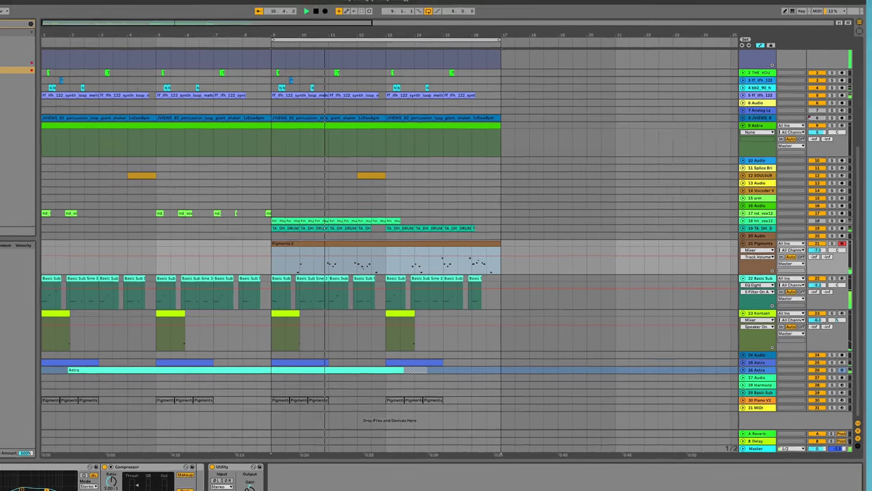
key("ctrl+alt+p")
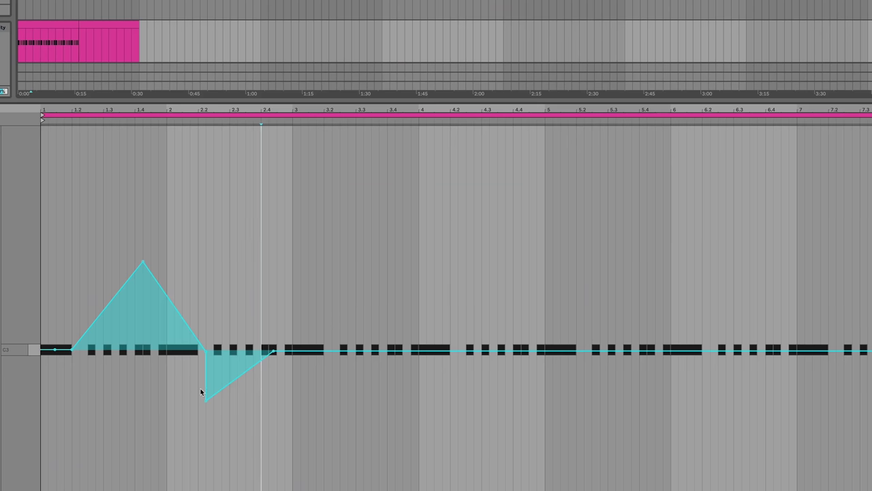
Step: Pull pitch-bend envelope points down so the bend slopes steeply below centre
left_click_drag(330, 352, 342, 420)
left_click_drag(403, 422, 403, 490)
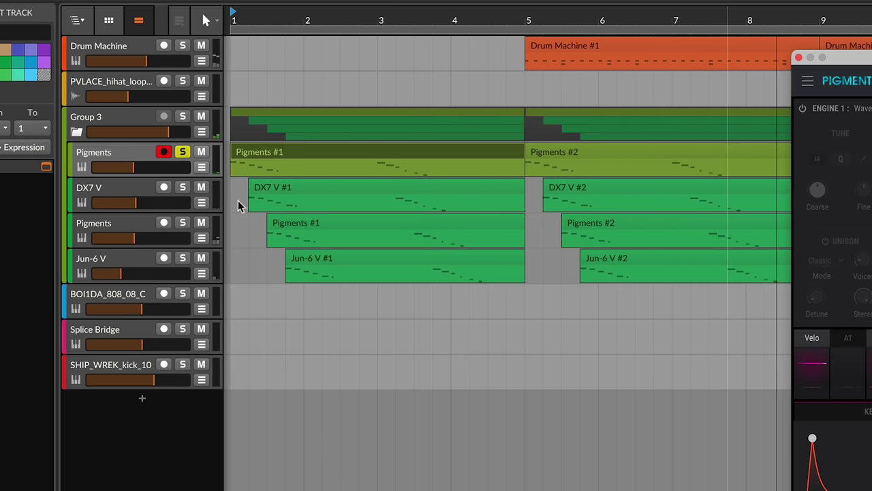
Step: Clear the track solos including Group 3, close Pigments, and zoom out to bars 1–16
left_click(184, 152)
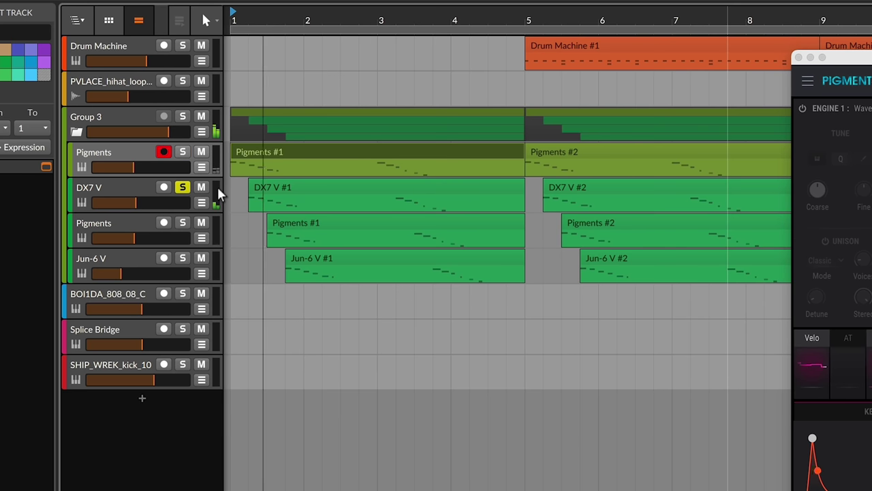
left_click(115, 188)
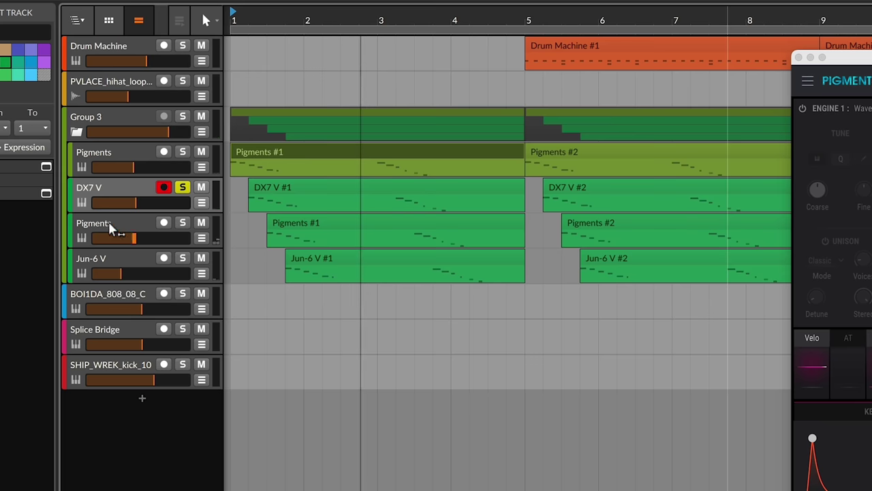
left_click(183, 224)
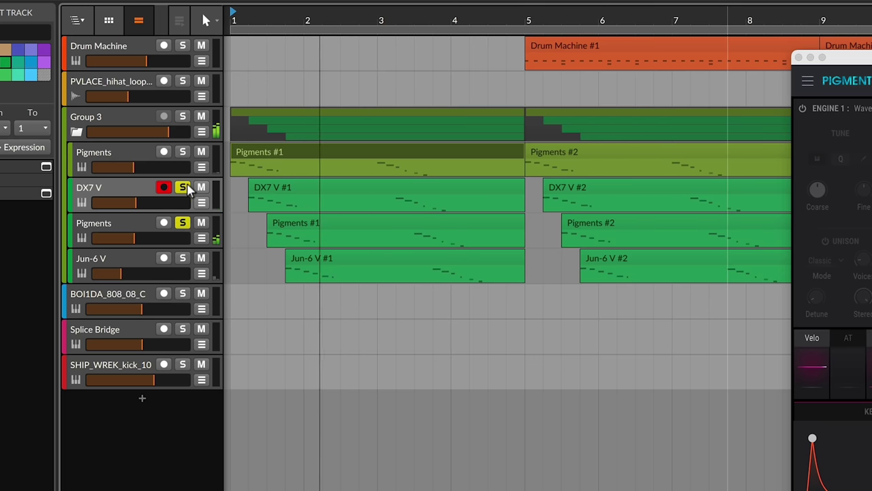
left_click(184, 188)
left_click(182, 117)
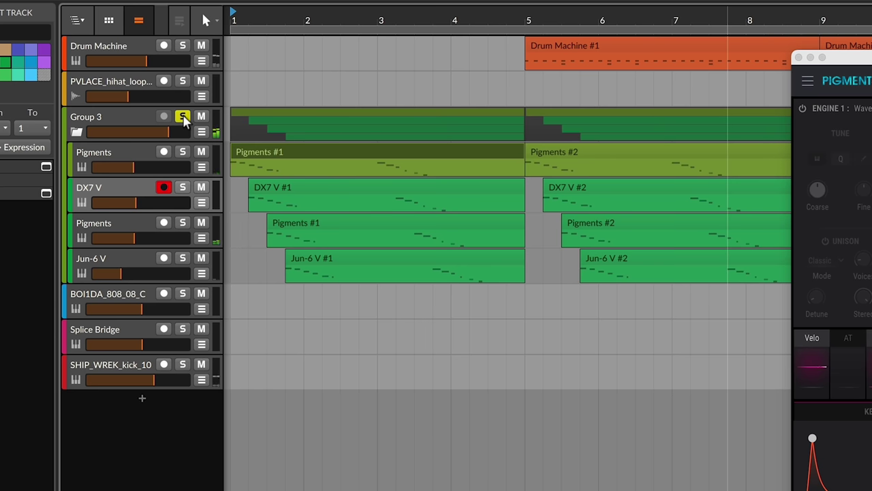
left_click(182, 117)
left_click(581, 276)
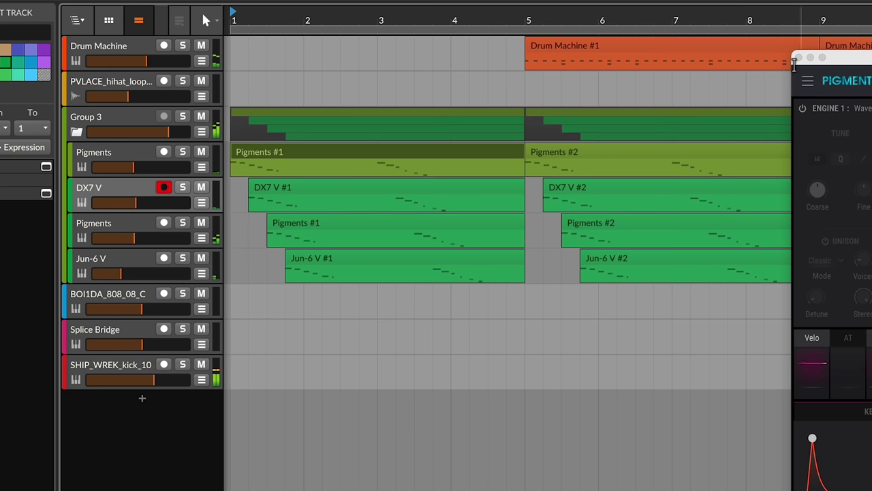
left_click(797, 58)
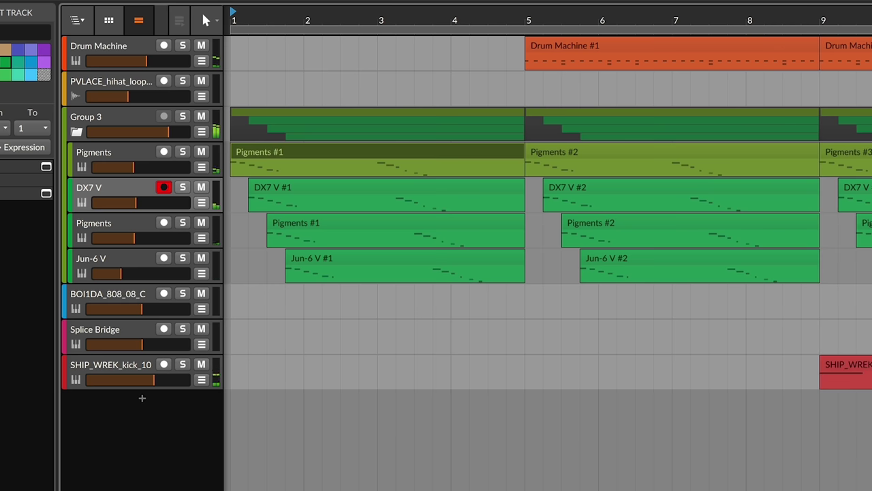
key("minus")
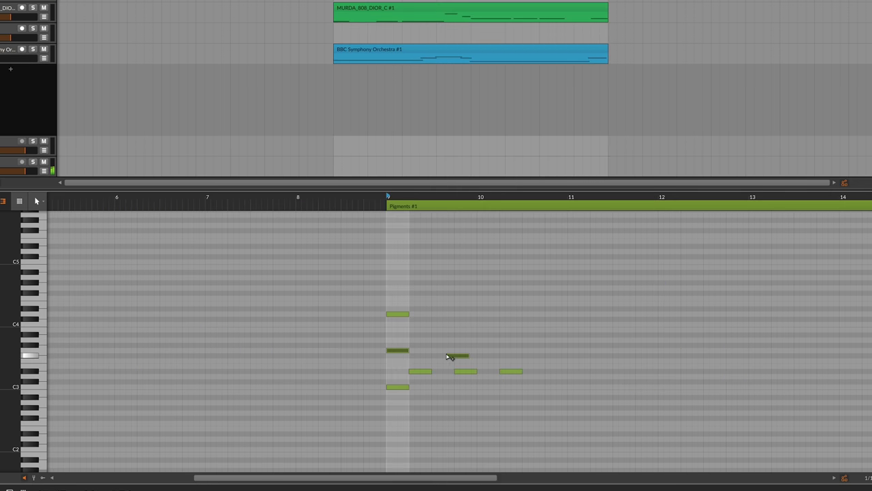
Step: Move the bar-9.5 note higher and later, and delete the extra note at bar 9
left_click(441, 351)
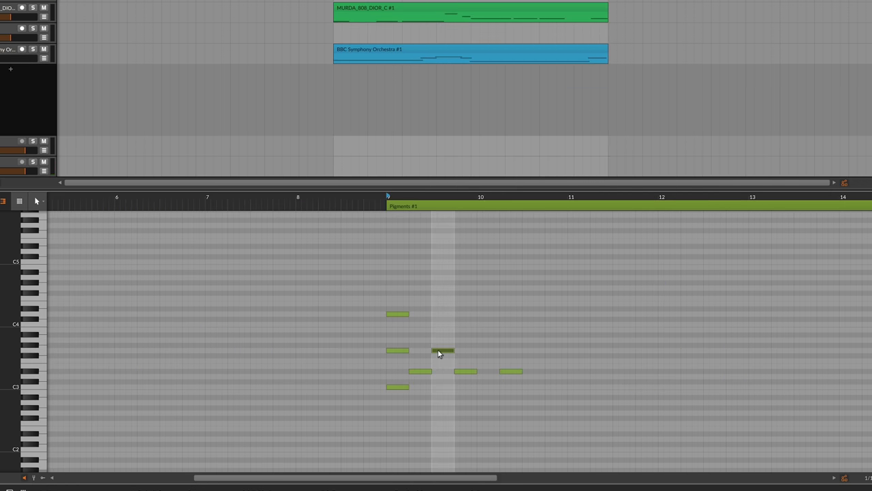
left_click_drag(487, 354, 484, 354)
left_click_drag(401, 355, 536, 311)
double_click(524, 329)
Step: Remove the top bar-9 note, audition the melody, and add a note near bar 10.8
left_click(404, 314)
key("space")
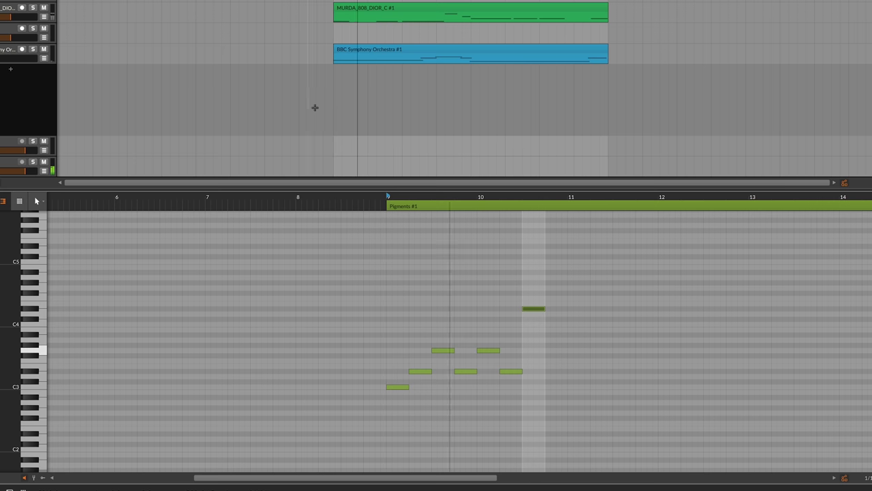
key("space")
double_click(555, 368)
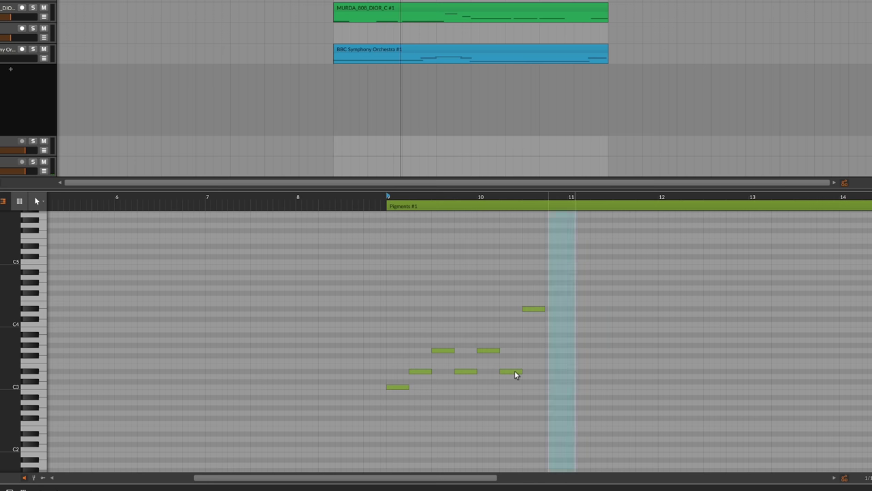
left_click(516, 371, "shift")
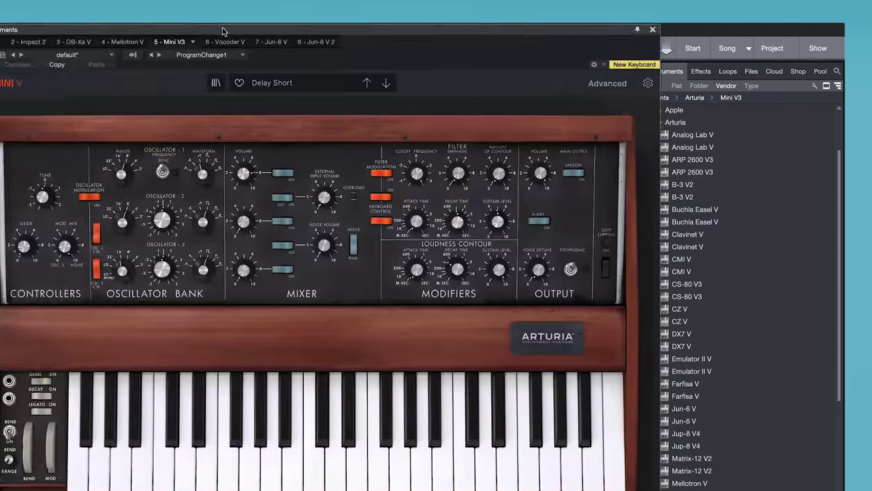
Step: Move the Mini V instrument window aside
left_click_drag(223, 31, 409, 28)
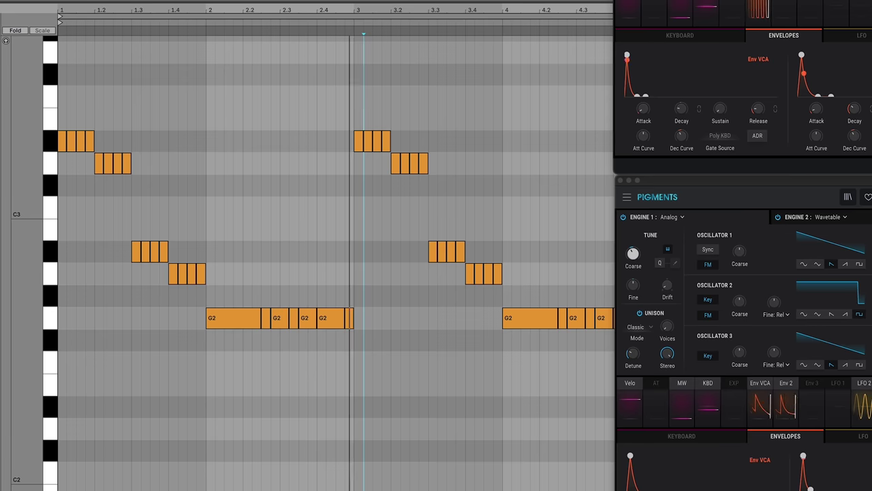
Step: From the arrangement overview, select the lower clip and view its notes full size in the editor
key("Tab")
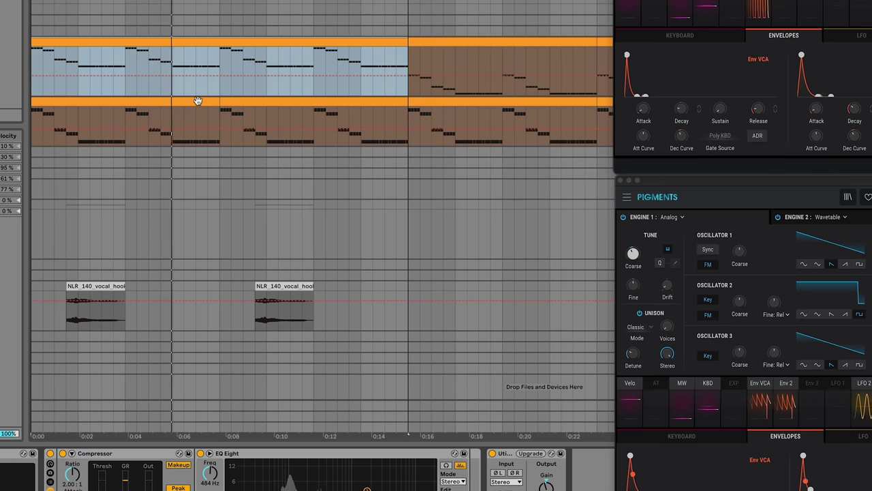
left_click(154, 101)
key("Tab")
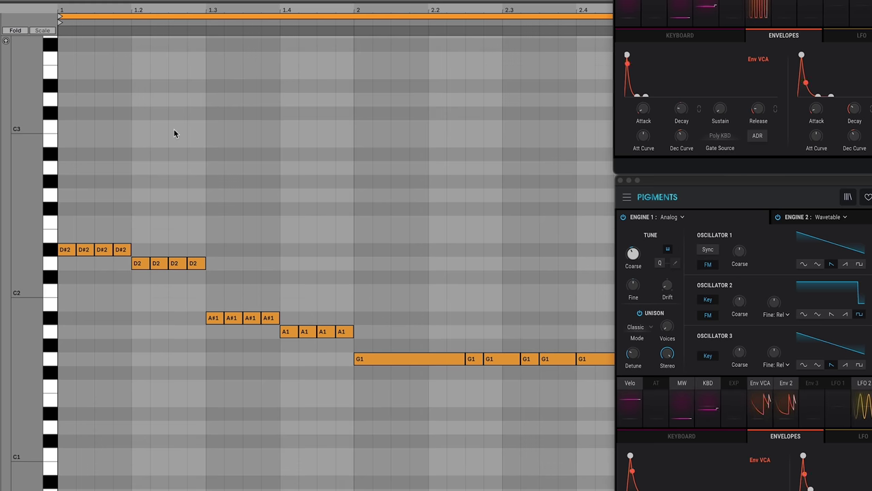